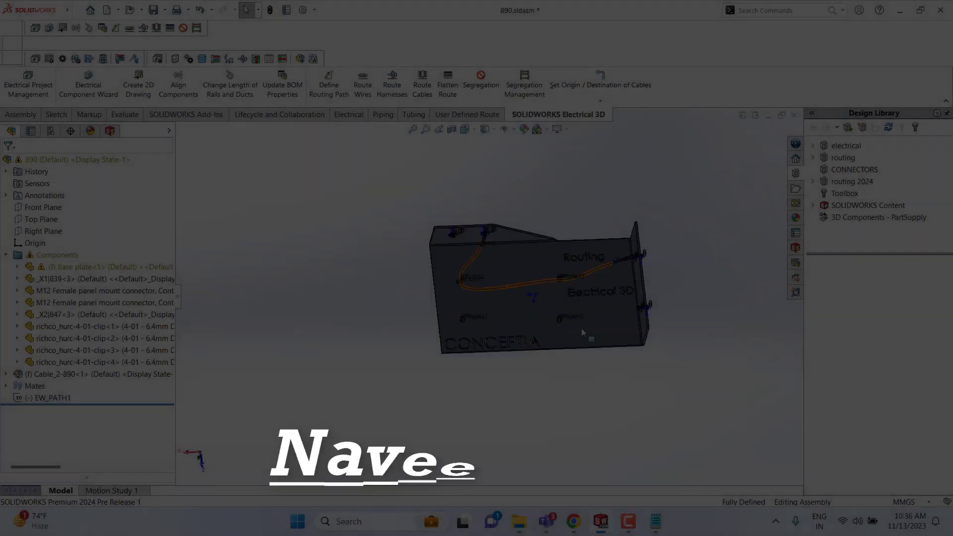
# Route the project's harness between its connectors as a SOLIDWORKS Route with spline geometry and close the routing analysis
pyautogui.scroll(-4, 607, 313)
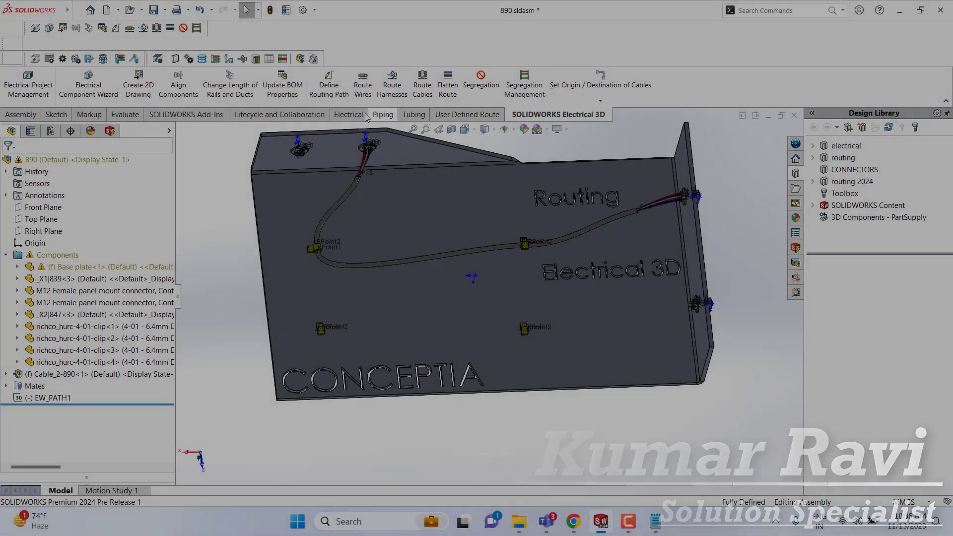
pyautogui.click(89, 438)
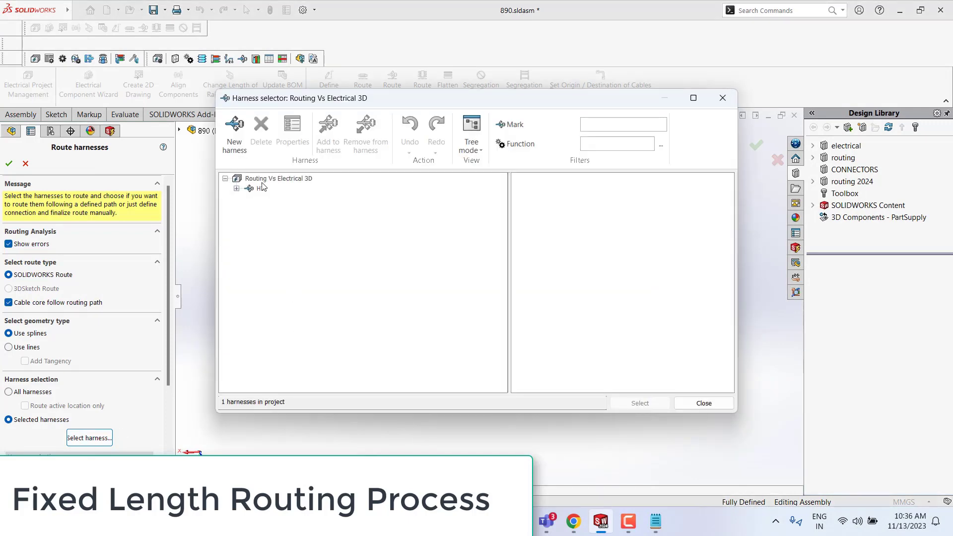
pyautogui.click(260, 190)
pyautogui.click(659, 407)
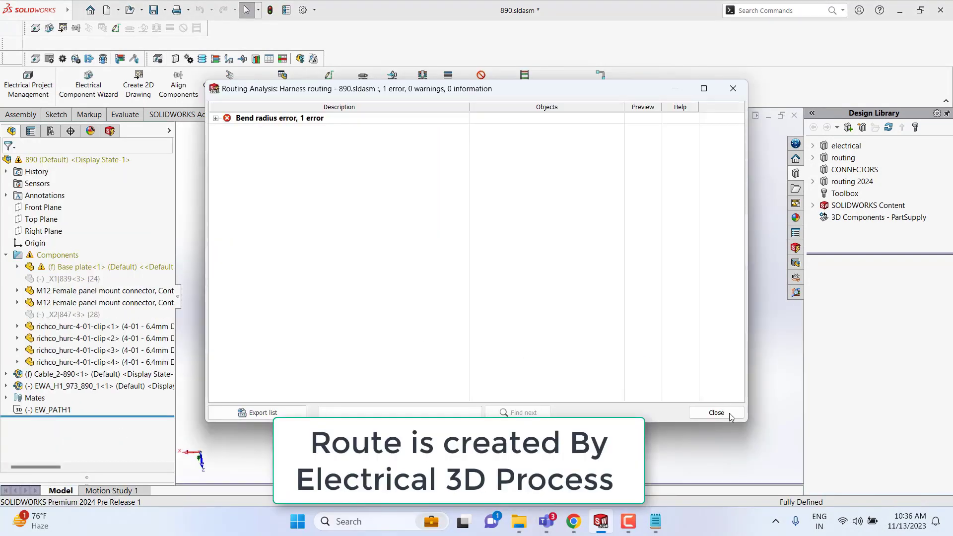
pyautogui.click(716, 413)
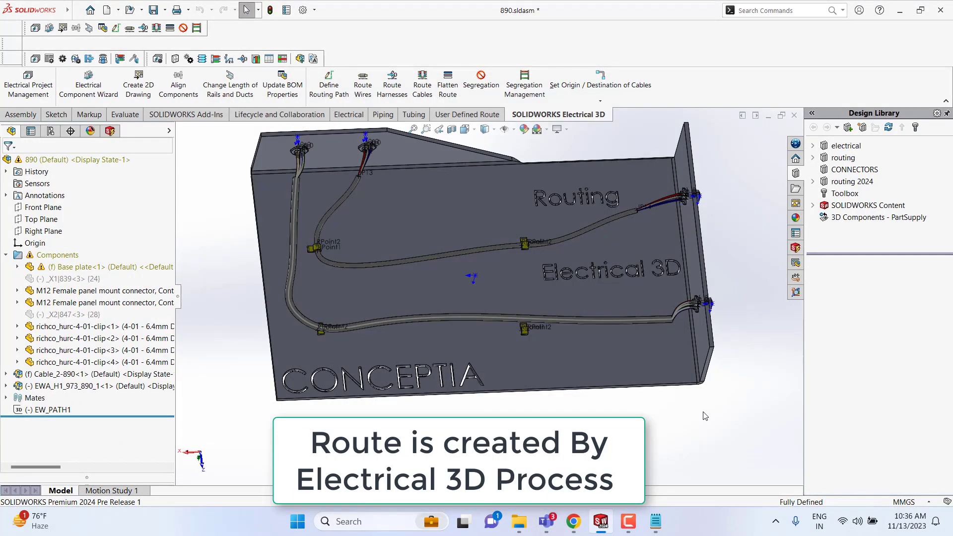
# Open the newly created outer harness route for editing, seen from the front
pyautogui.hotkey('ctrl', '1')
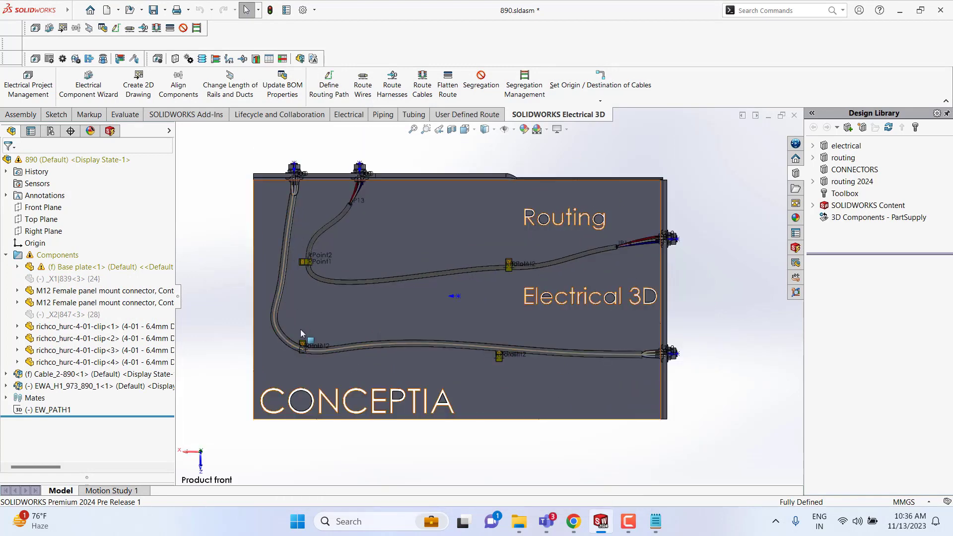
pyautogui.rightClick(286, 243)
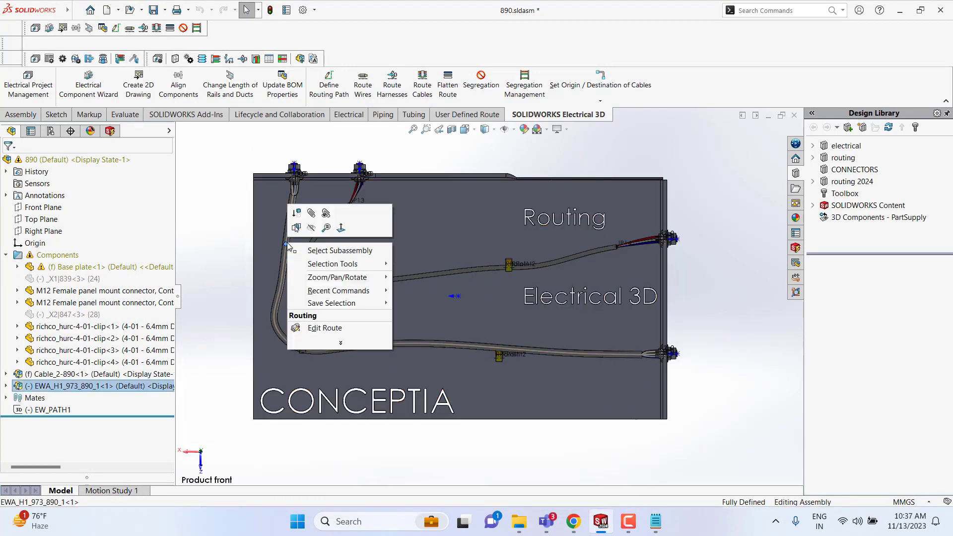
pyautogui.click(324, 328)
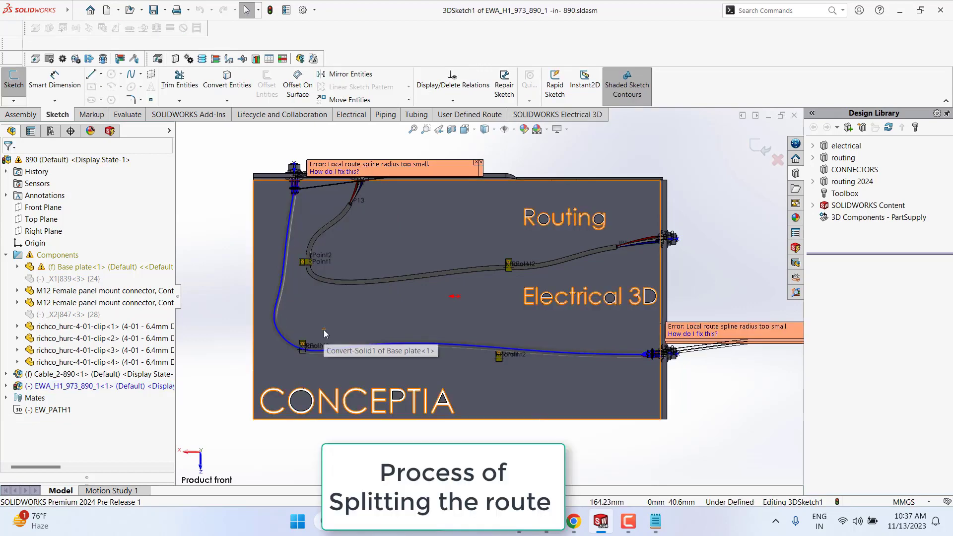
# Split the harness route spline at two points, one above the lower bend and one just before the second lower clip
pyautogui.click(287, 240)
pyautogui.rightClick(287, 240)
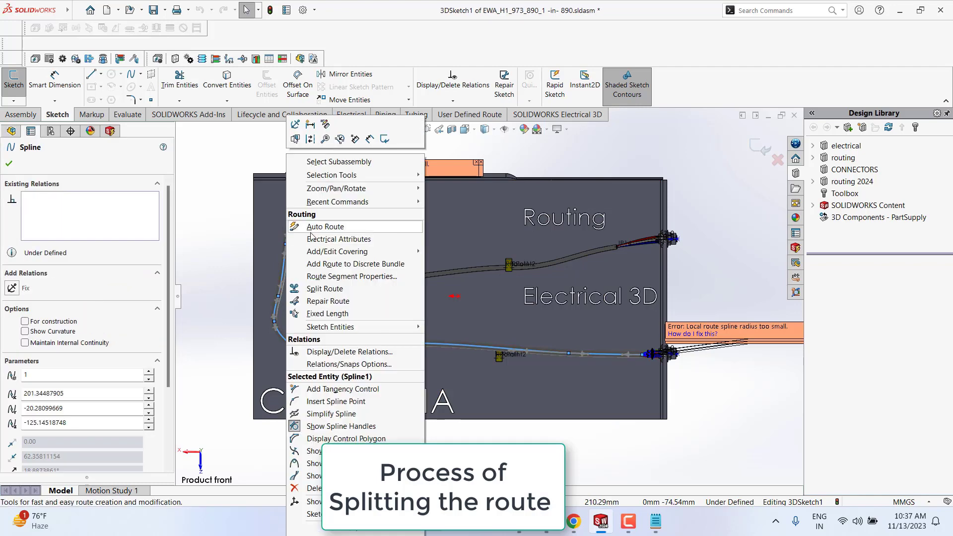
pyautogui.click(332, 291)
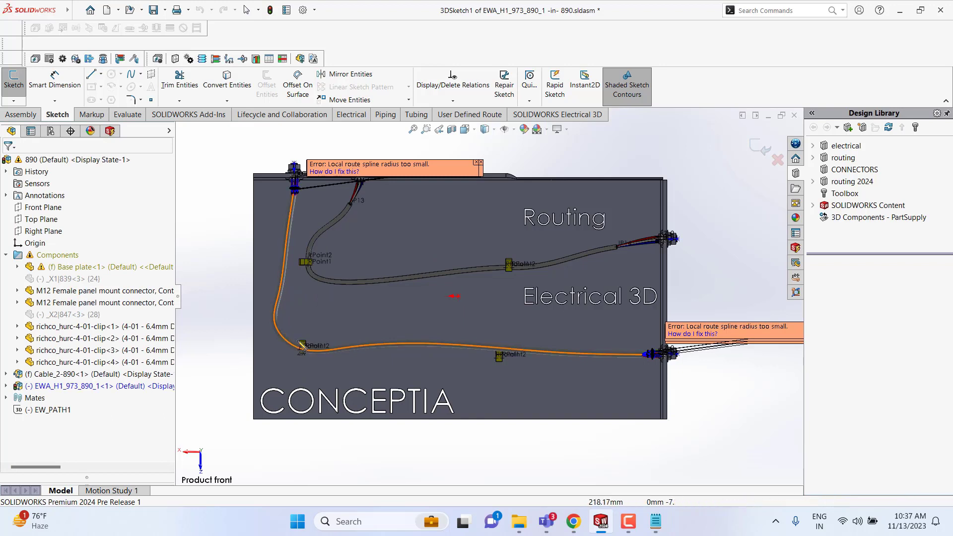
pyautogui.click(281, 289)
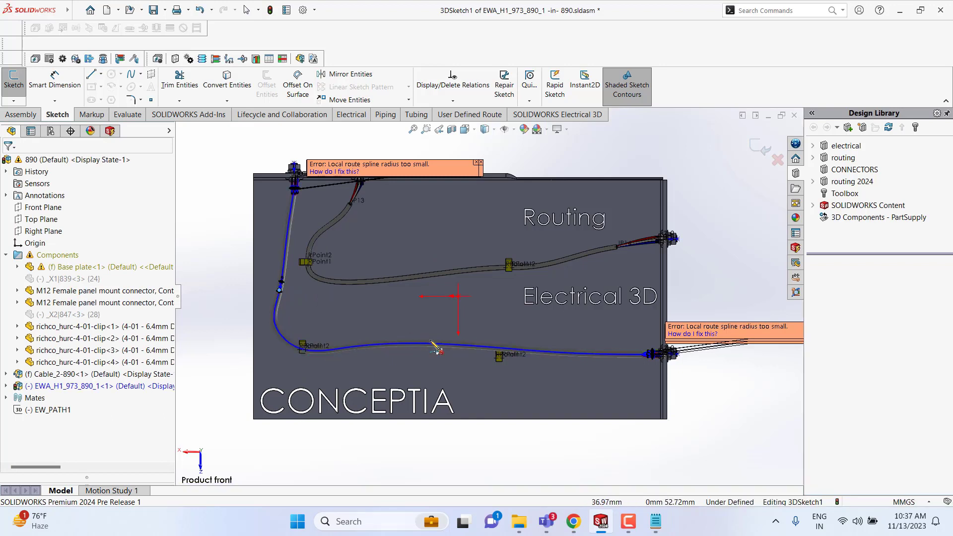
pyautogui.click(465, 347)
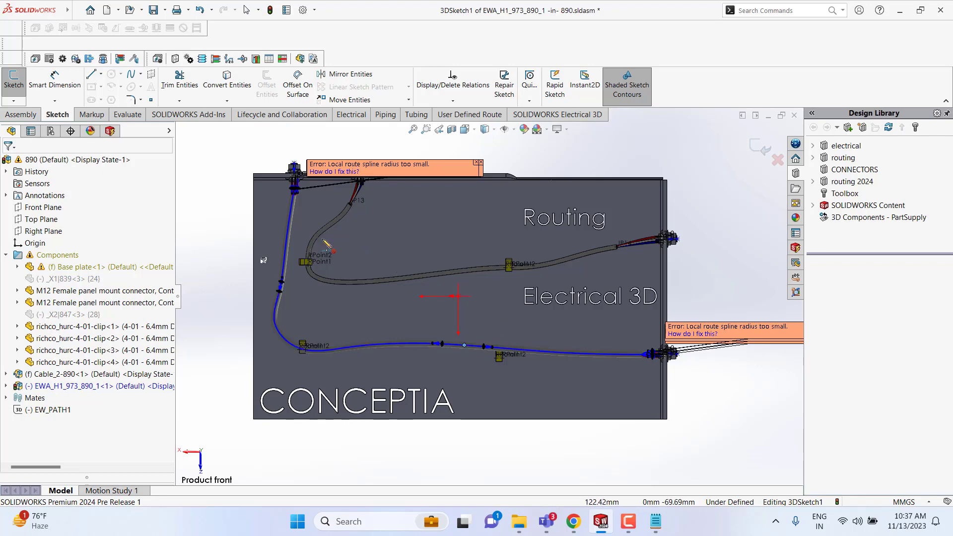
# Apply a fixed length of 120 mm to the upper route segment below the connector
pyautogui.rightClick(290, 240)
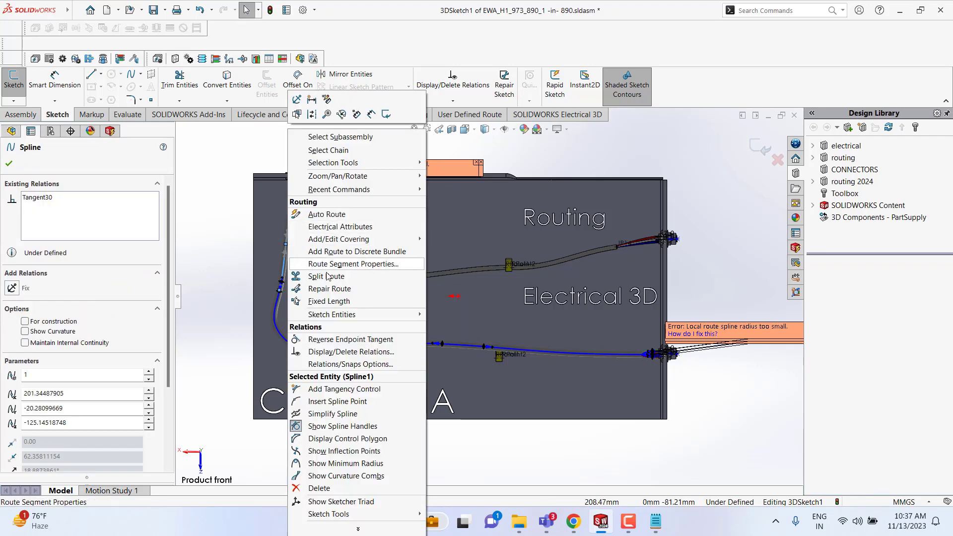
pyautogui.click(328, 302)
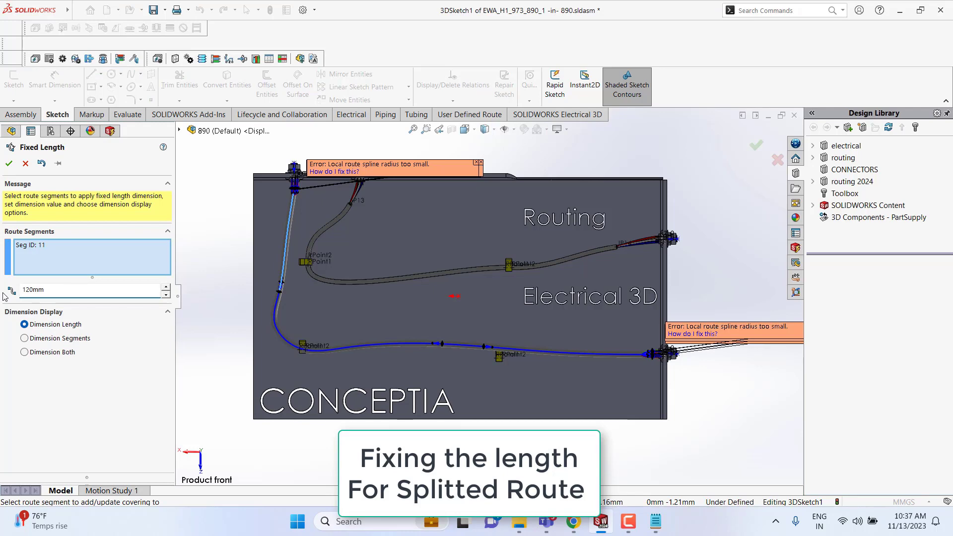
pyautogui.click(9, 165)
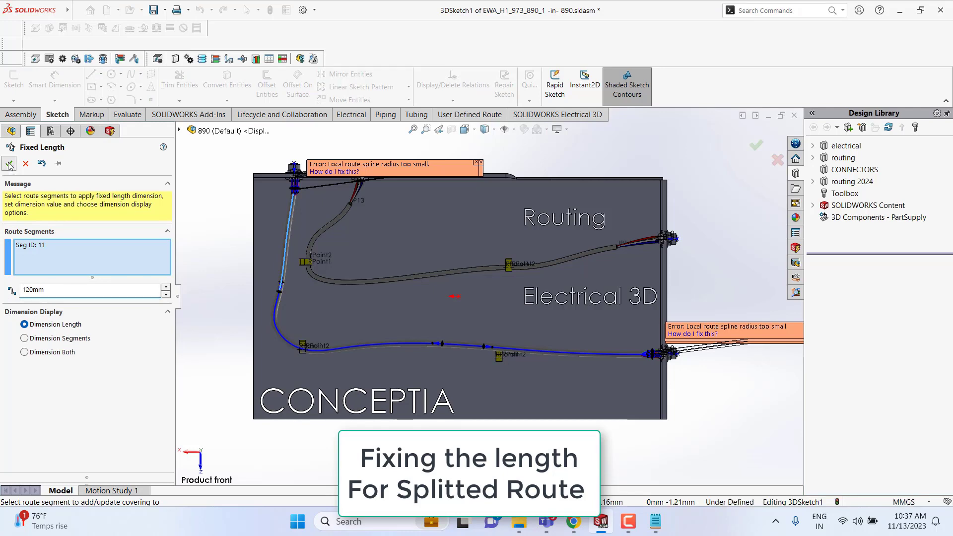
# Apply a fixed length of 290 mm to the curved middle route segment
pyautogui.rightClick(283, 335)
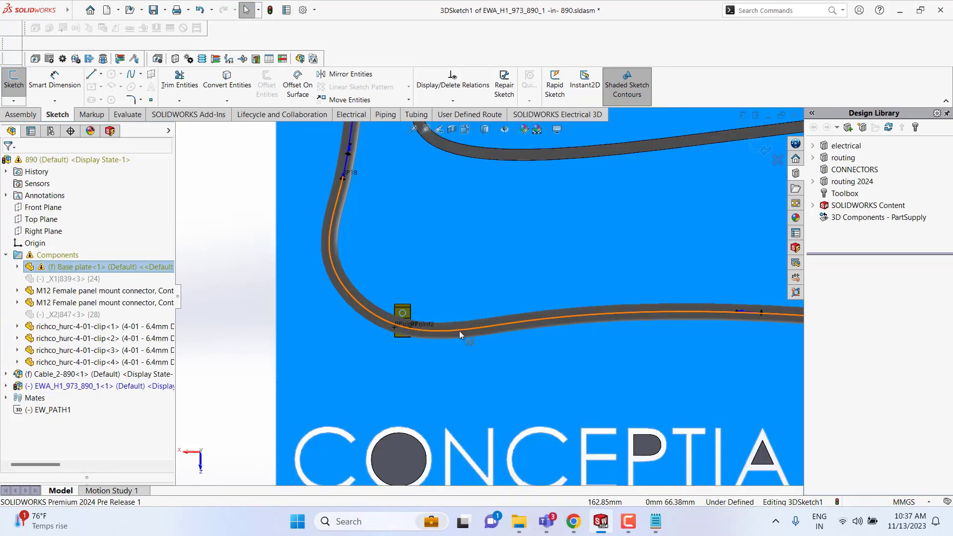
pyautogui.rightClick(460, 330)
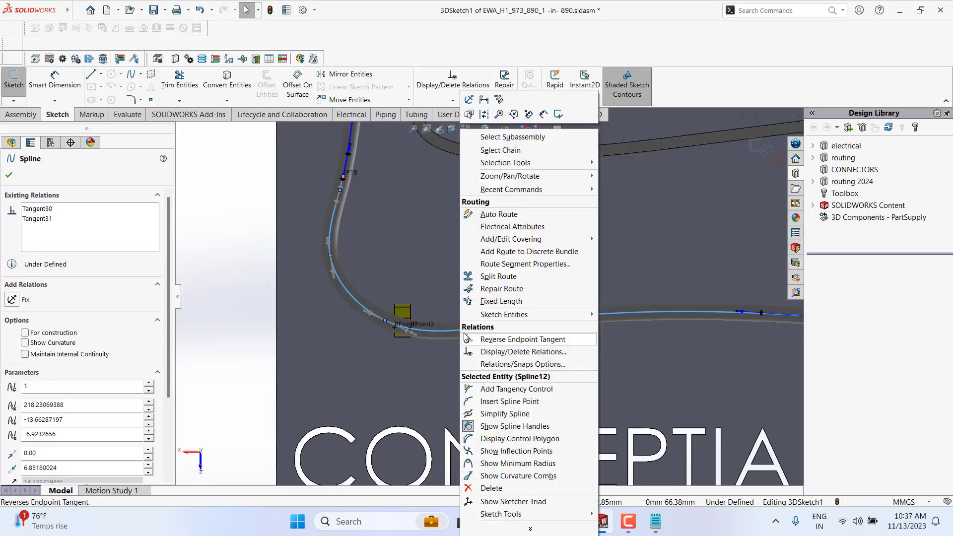
pyautogui.click(505, 304)
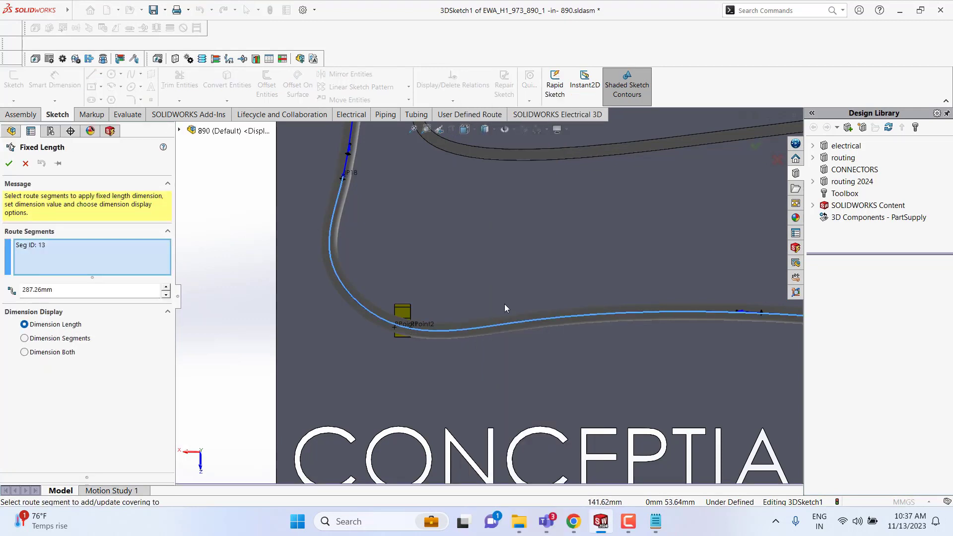
pyautogui.click(55, 290)
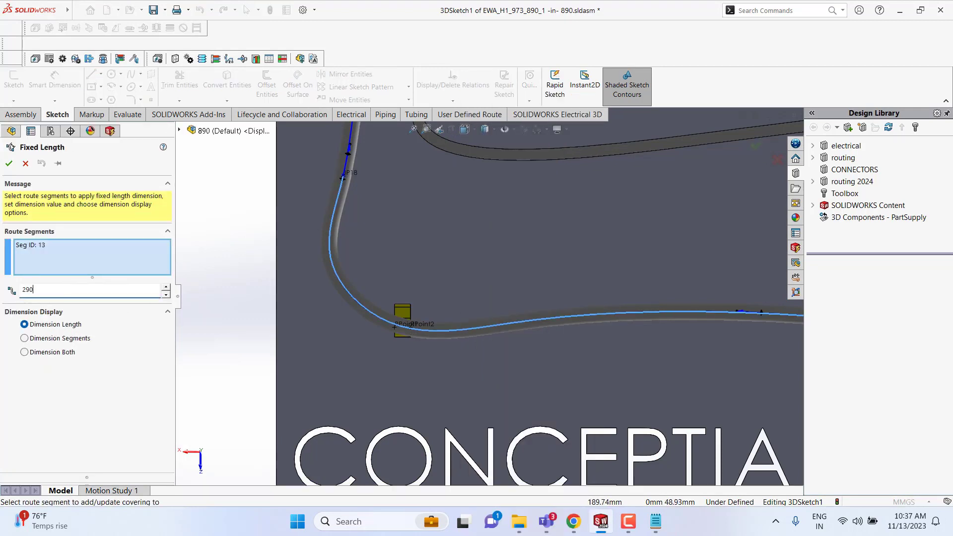
pyautogui.press('Return')
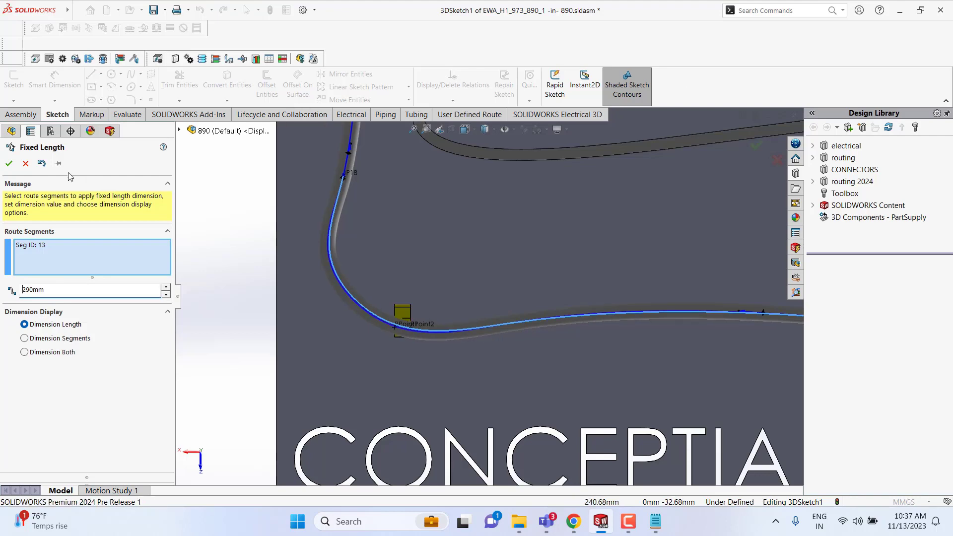
pyautogui.click(9, 164)
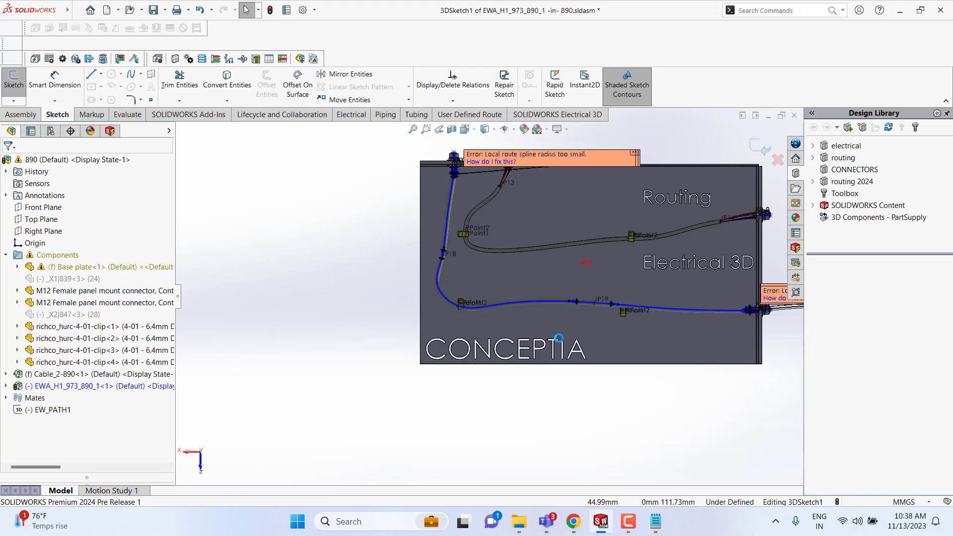
# Apply a fixed length of 220 mm to the last route segment leading to the side connector
pyautogui.scroll(-2, 659, 307)
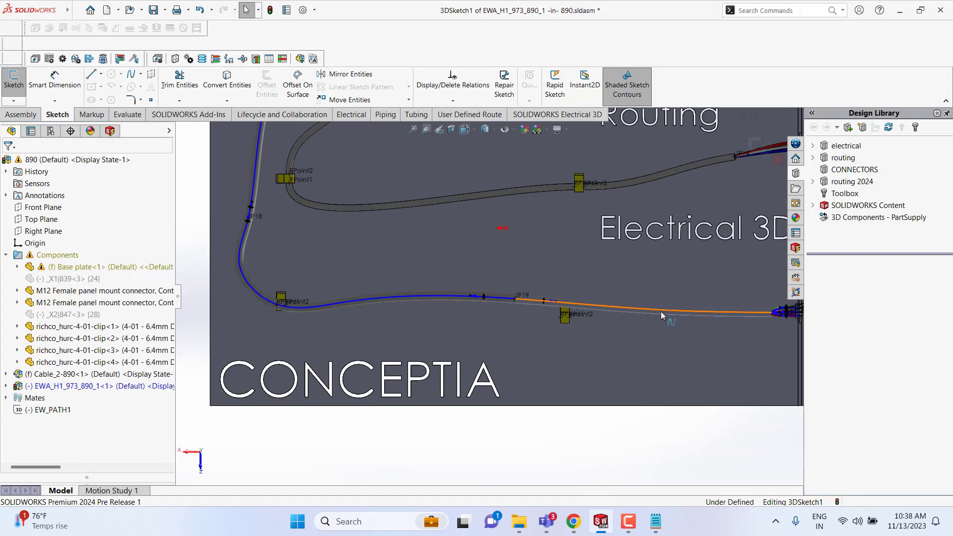
pyautogui.click(660, 311)
pyautogui.rightClick(661, 311)
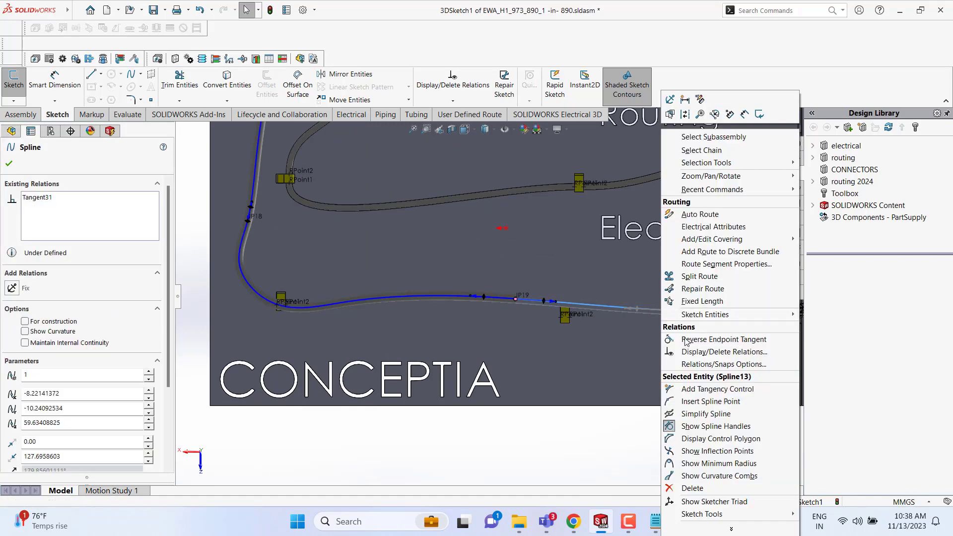
pyautogui.click(702, 301)
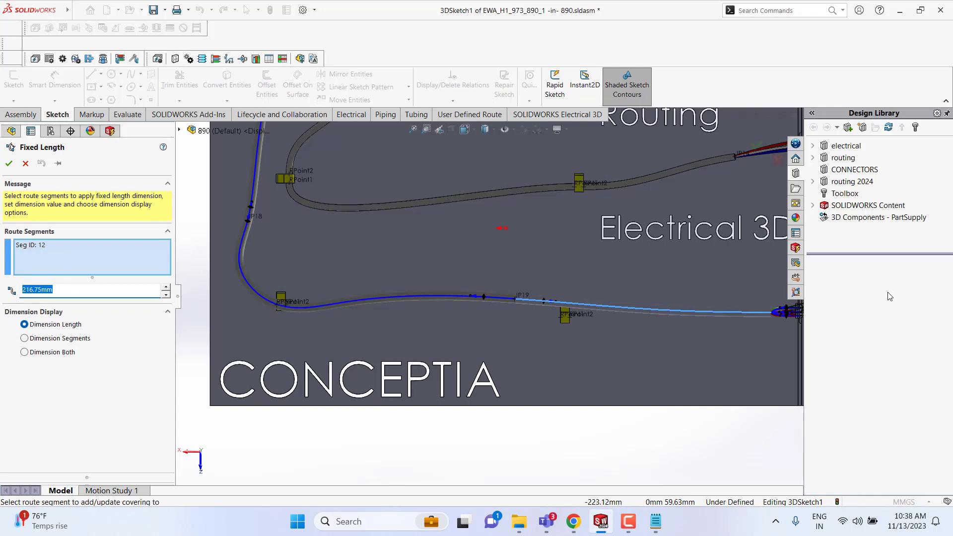
pyautogui.write('220')
pyautogui.press('Return')
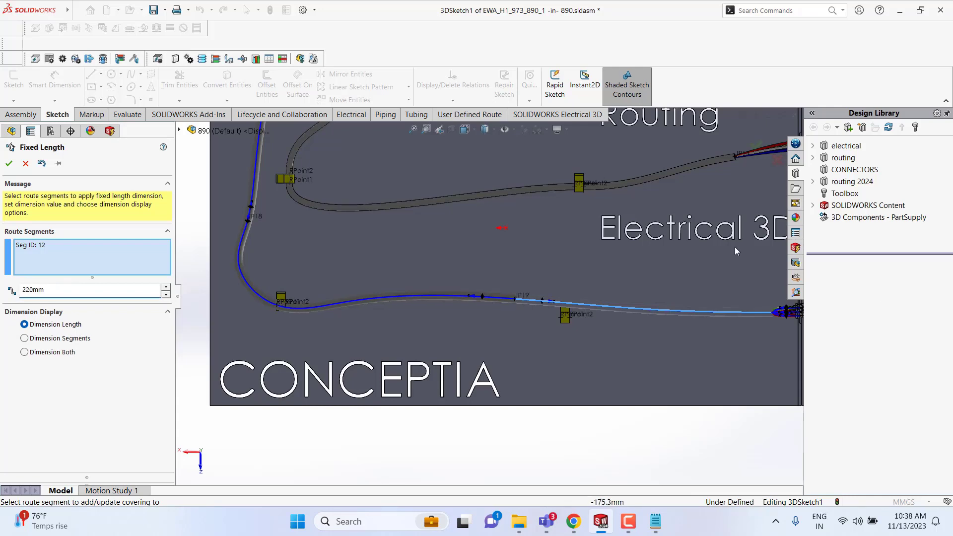
pyautogui.click(8, 164)
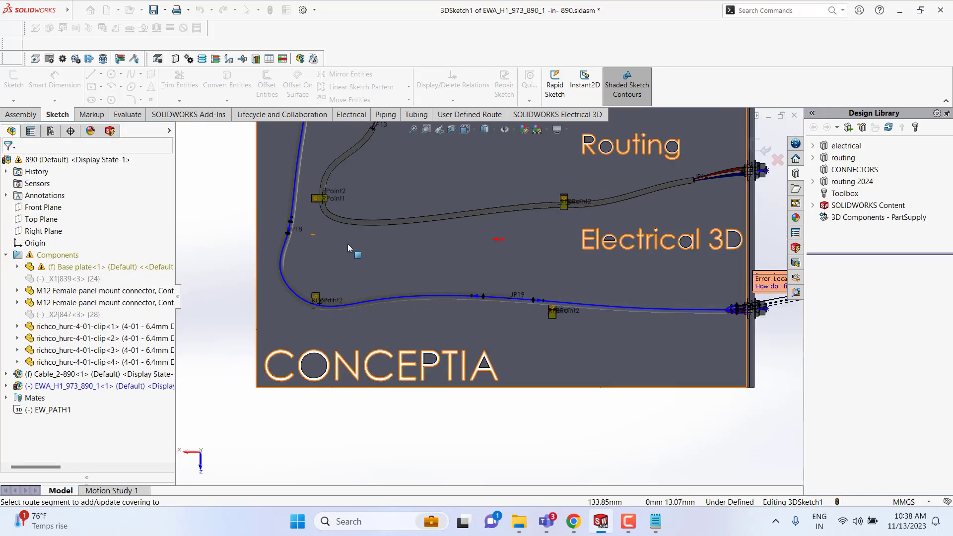
# Start a custom covering with 3.5 mm thickness on the upper route segment and assign the Silicon material to it
pyautogui.scroll(-5, 425, 254)
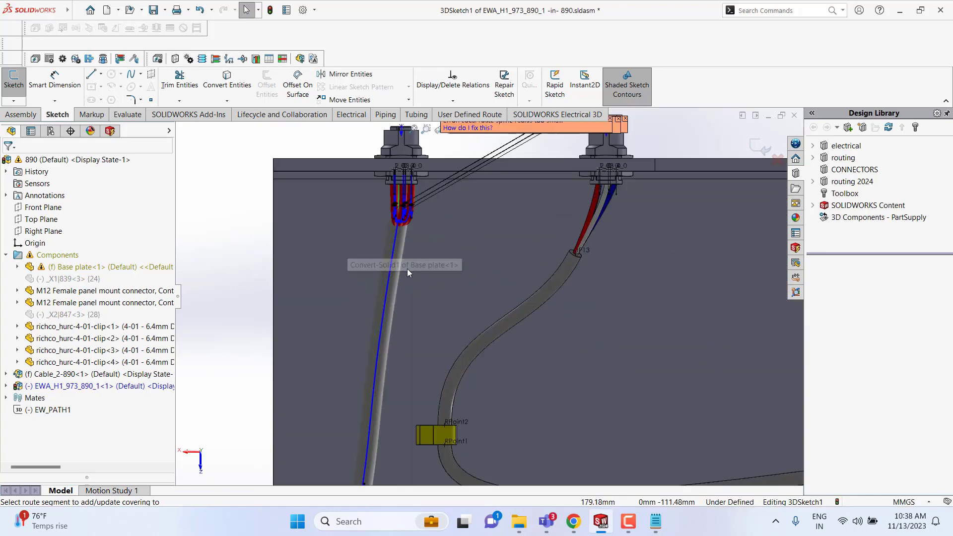
pyautogui.click(389, 280)
pyautogui.rightClick(388, 280)
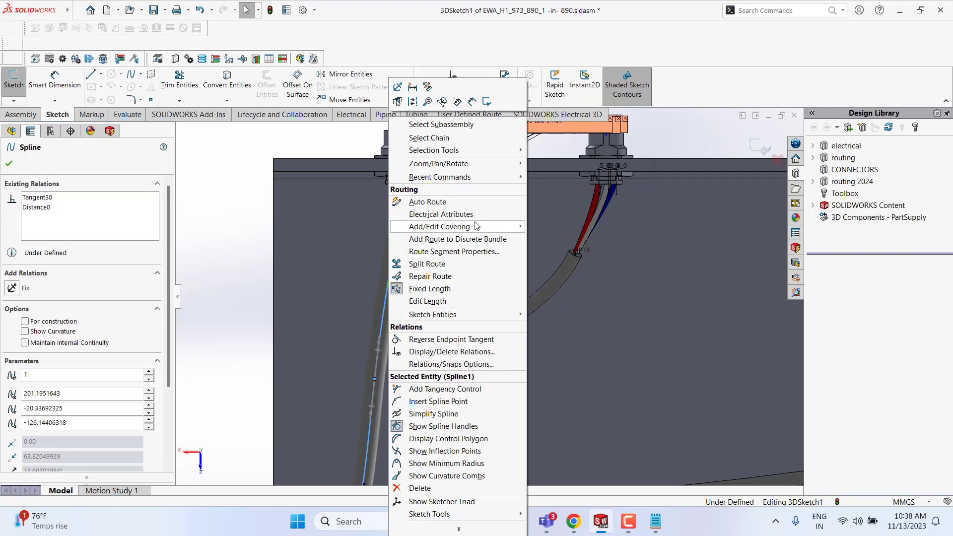
pyautogui.moveTo(507, 227)
pyautogui.click(554, 226)
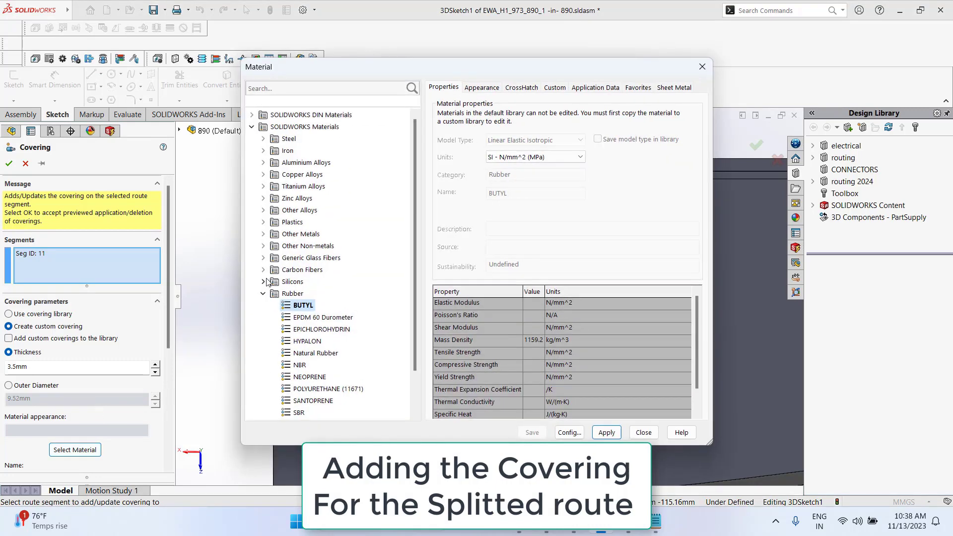
pyautogui.click(263, 281)
pyautogui.click(300, 294)
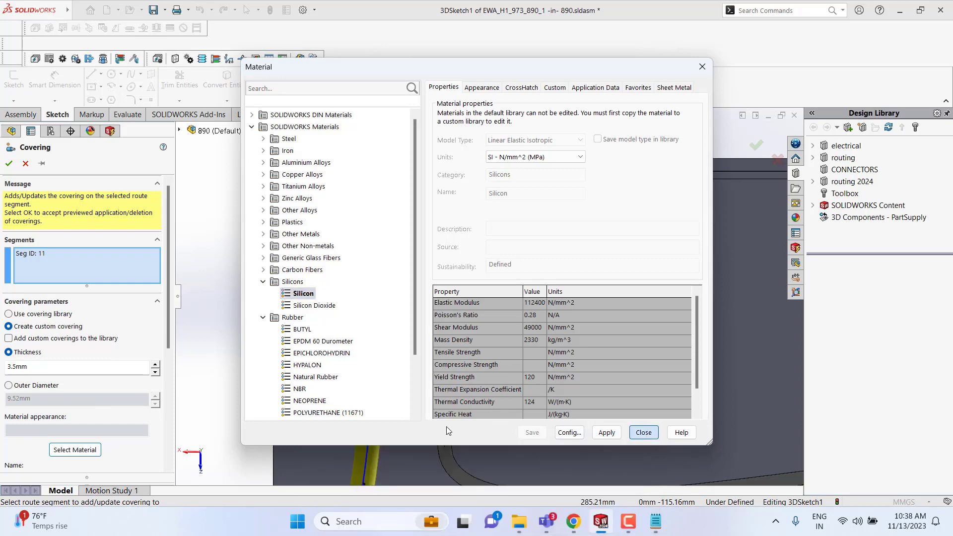
pyautogui.click(638, 431)
# Name the covering Silicon Loom, add it as a covering layer and accept it on the upper segment
pyautogui.scroll(-5, 103, 433)
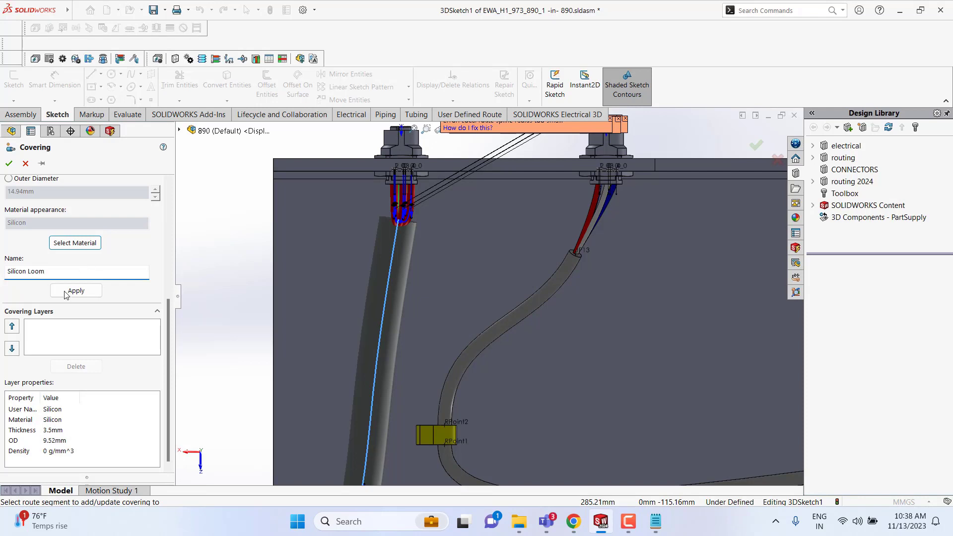
pyautogui.click(75, 291)
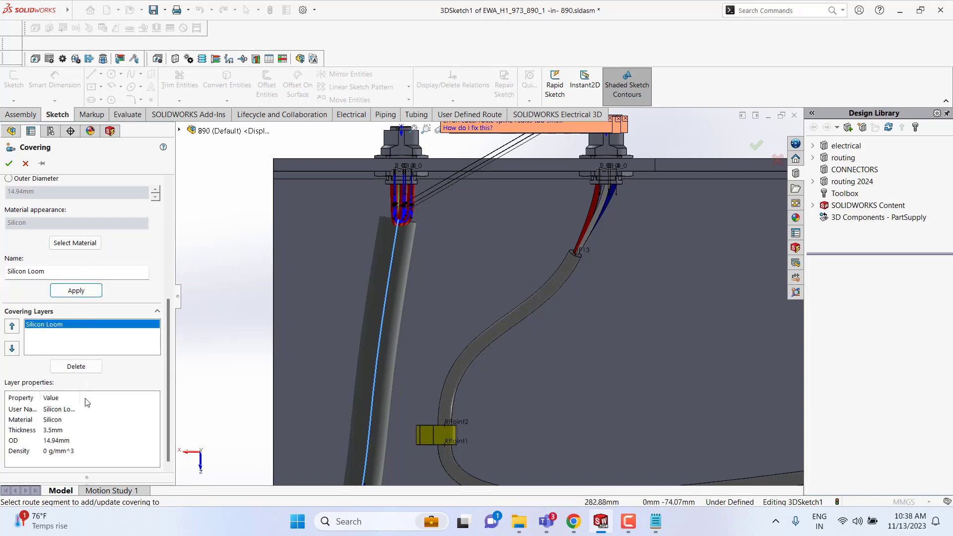
pyautogui.scroll(5, 407, 341)
pyautogui.scroll(-8, 450, 381)
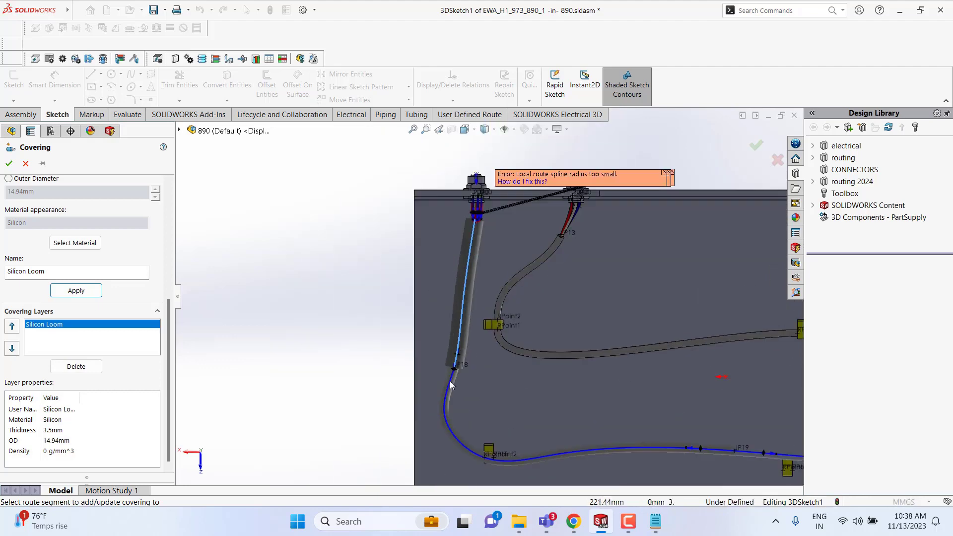
pyautogui.click(8, 163)
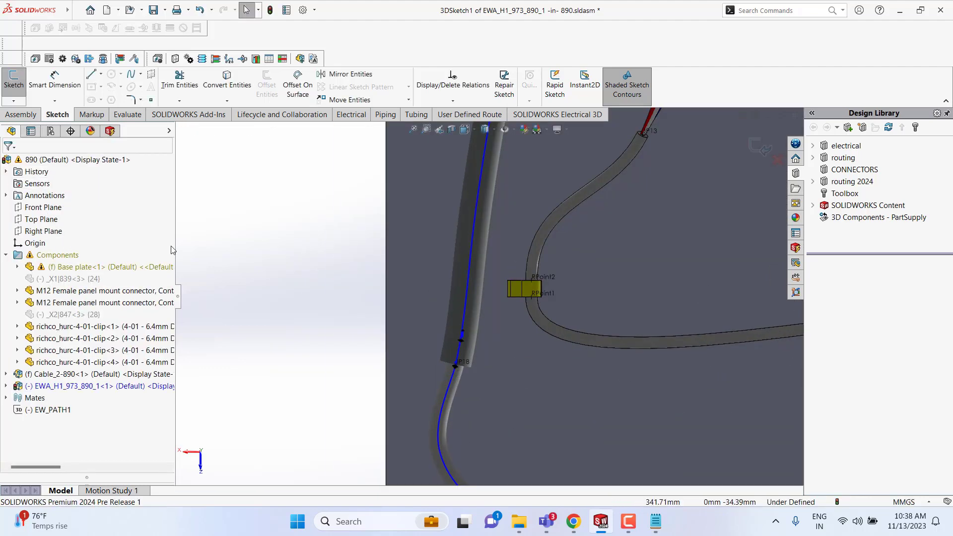
# Start a custom covering with 3.5 mm thickness on the curved middle route segment and assign the BUTYL rubber material to it
pyautogui.rightClick(443, 413)
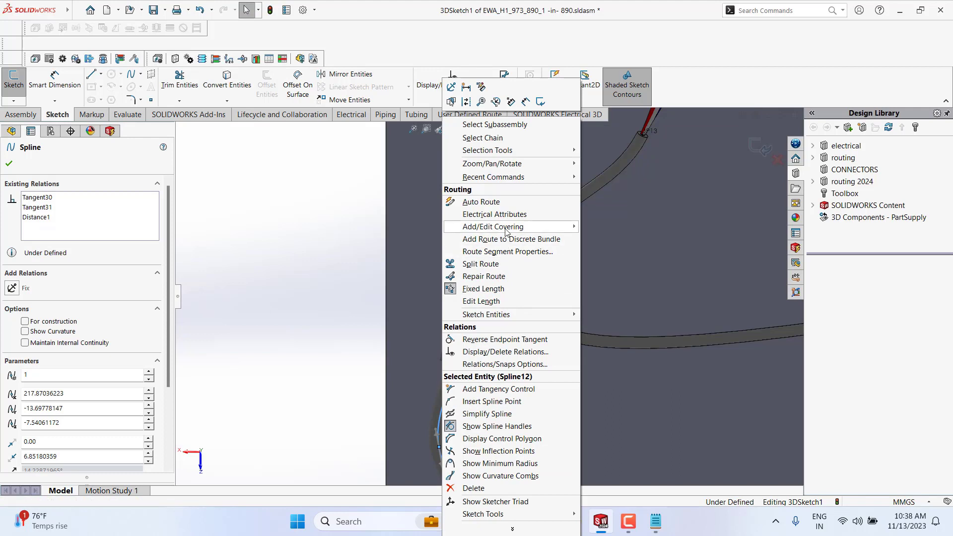
pyautogui.moveTo(507, 231)
pyautogui.click(621, 226)
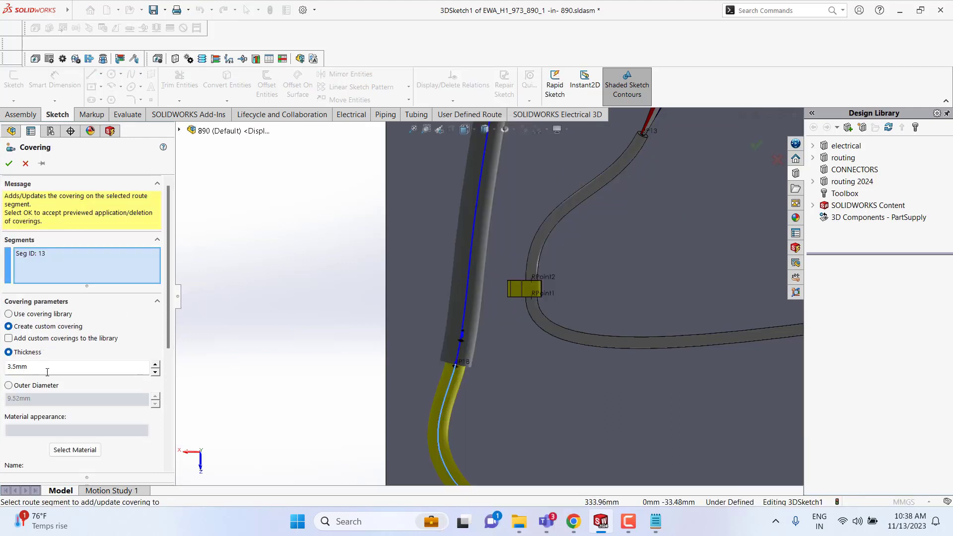
pyautogui.scroll(-3, 47, 372)
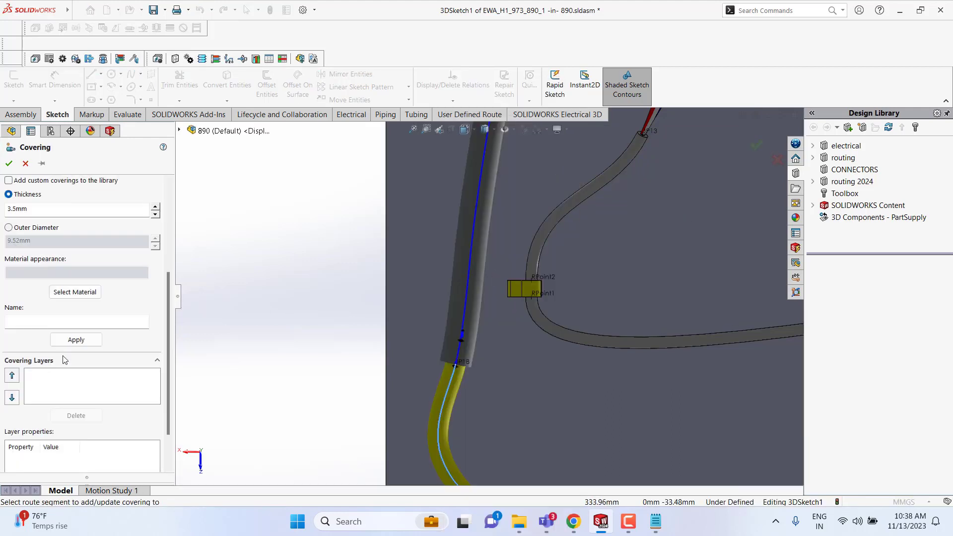
pyautogui.click(86, 295)
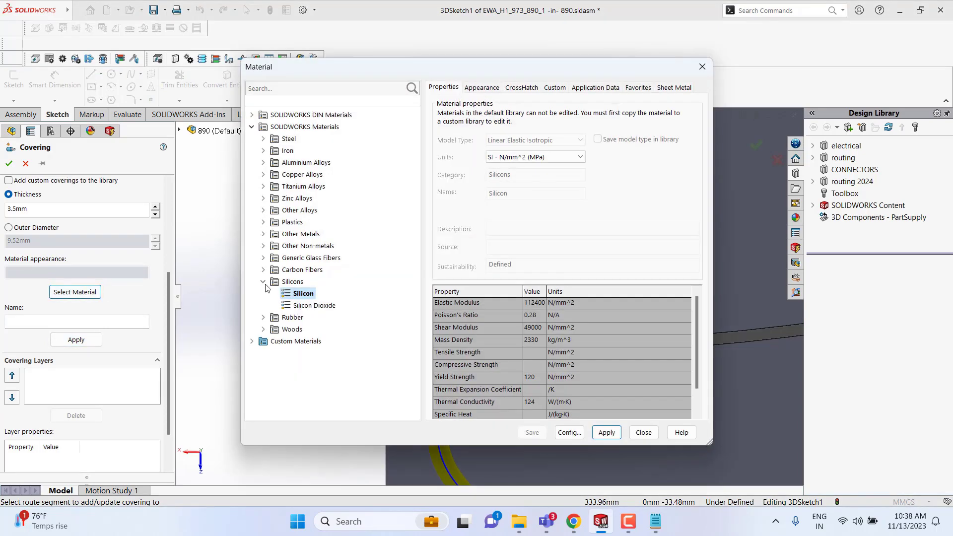
pyautogui.click(264, 282)
pyautogui.click(264, 294)
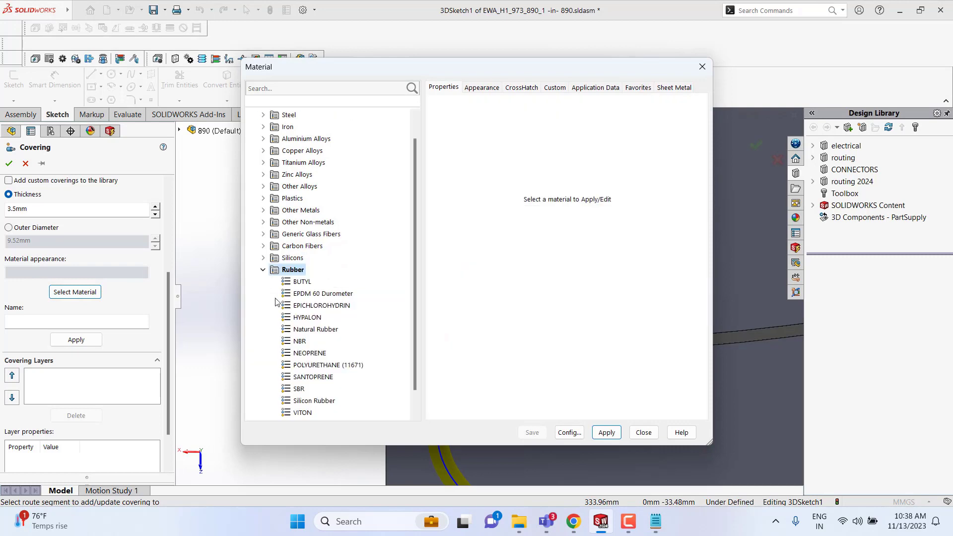
pyautogui.click(301, 283)
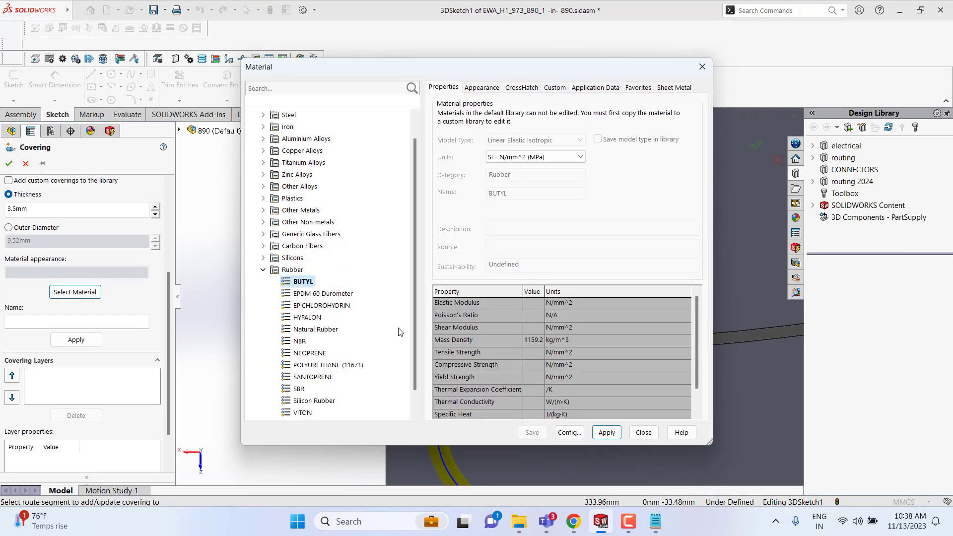
pyautogui.click(638, 435)
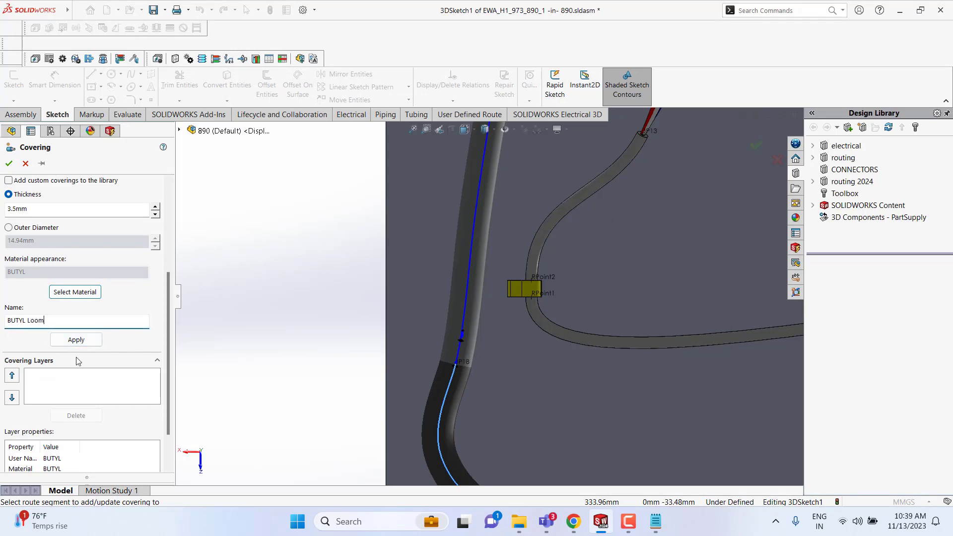
# Name the covering BUTYL Loom, add it as a covering layer and accept it on the curved middle segment
pyautogui.click(76, 341)
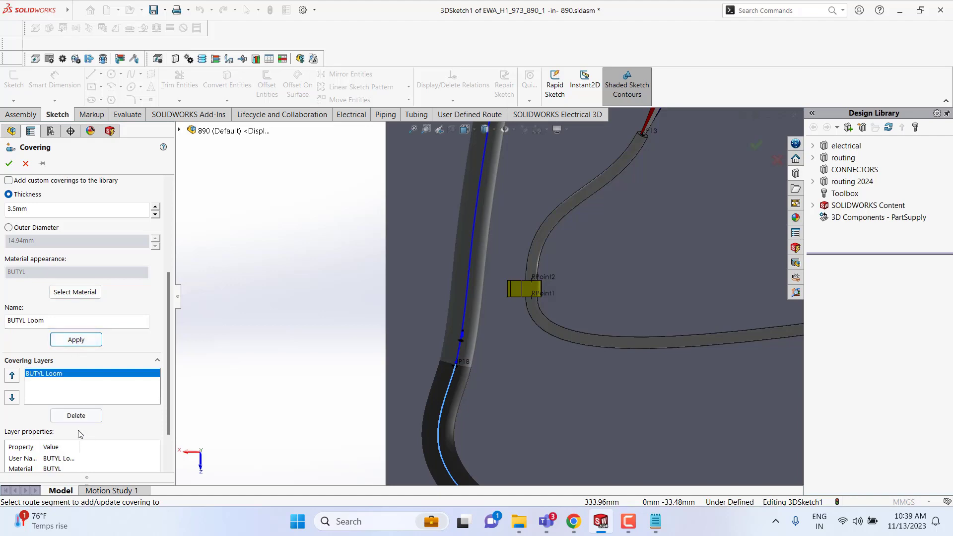
pyautogui.scroll(-1, 95, 415)
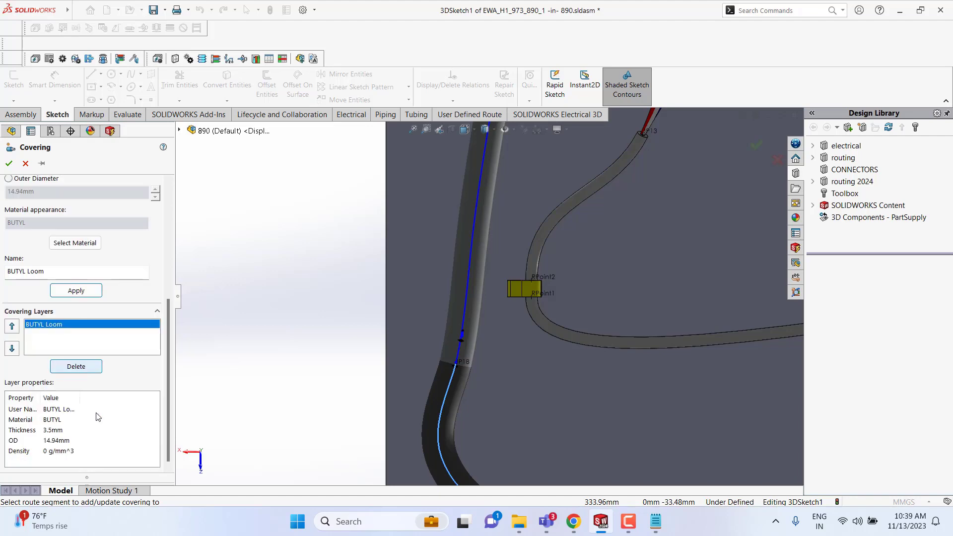
pyautogui.click(8, 163)
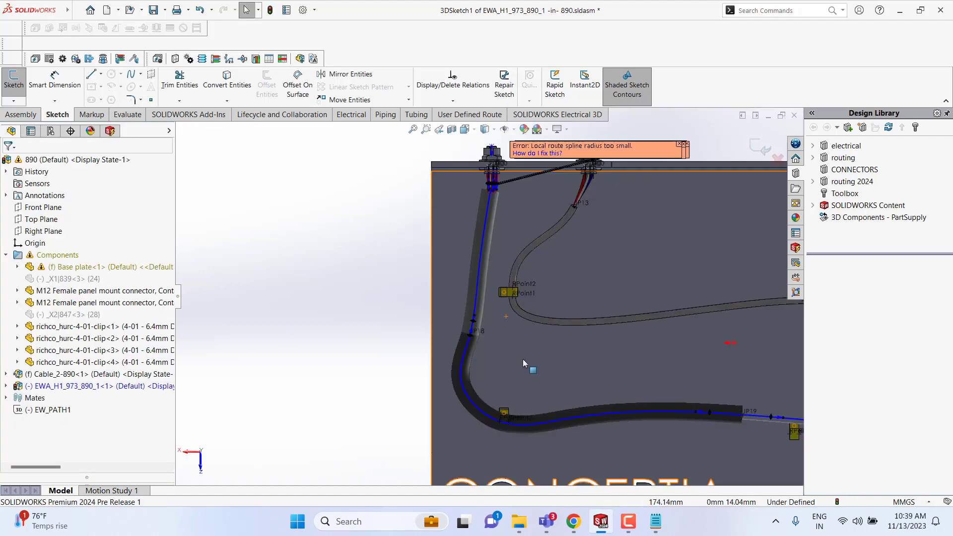
# Start a custom covering with 3.5 mm thickness on the last route segment leading to the side connector and assign the Balsa wood material
pyautogui.scroll(-8, 571, 355)
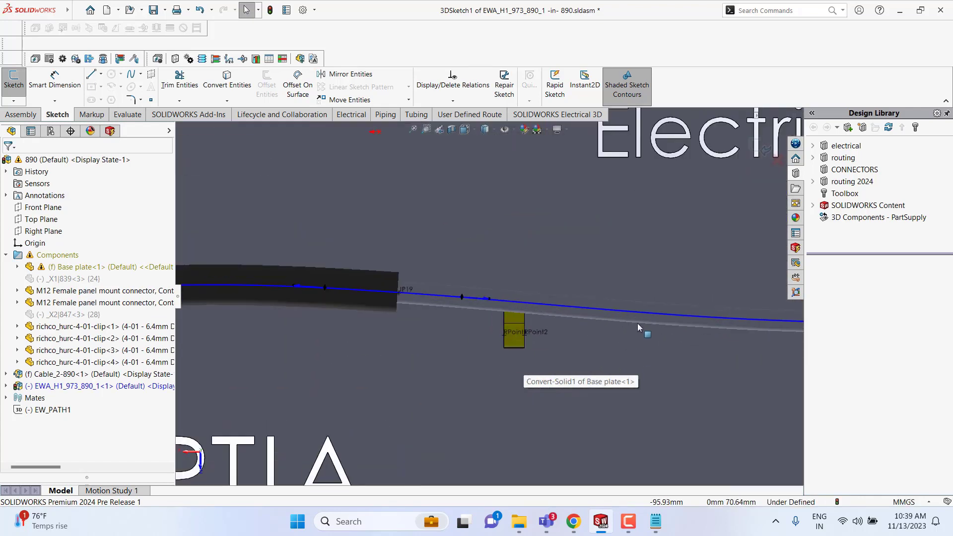
pyautogui.rightClick(645, 316)
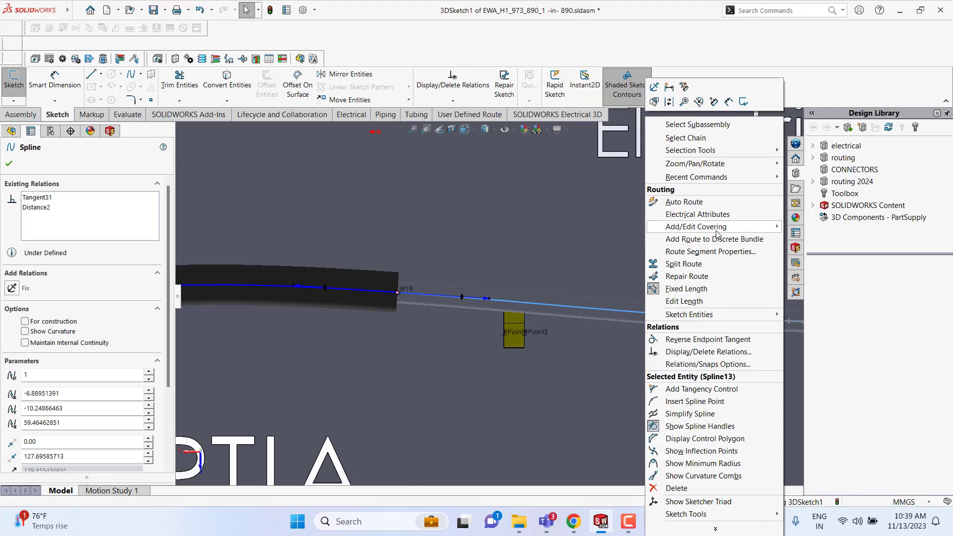
pyautogui.moveTo(716, 233)
pyautogui.click(817, 227)
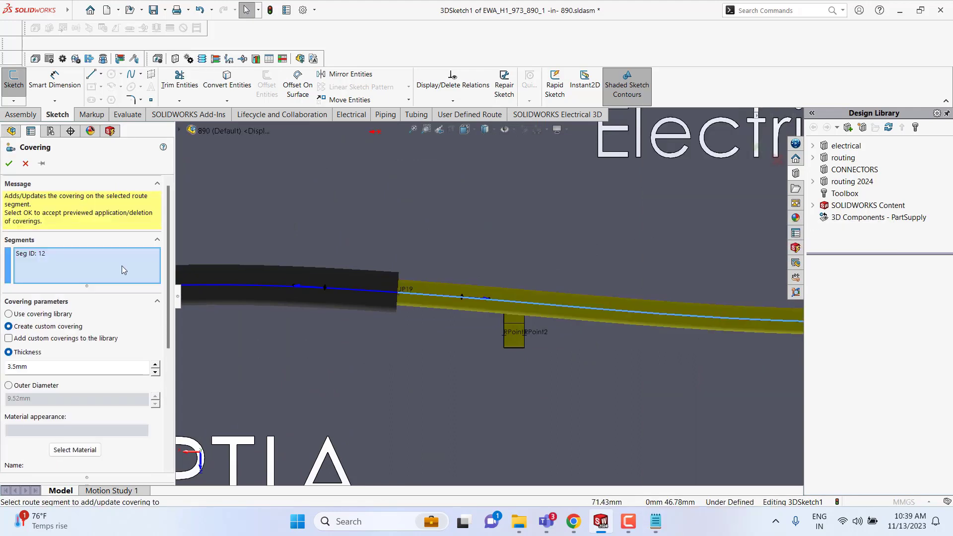
pyautogui.scroll(-3, 57, 386)
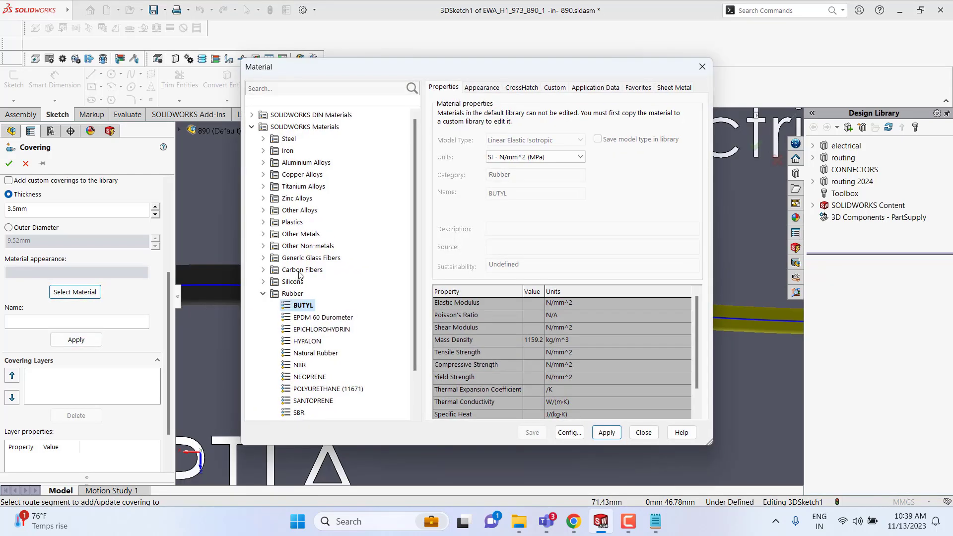
pyautogui.click(268, 294)
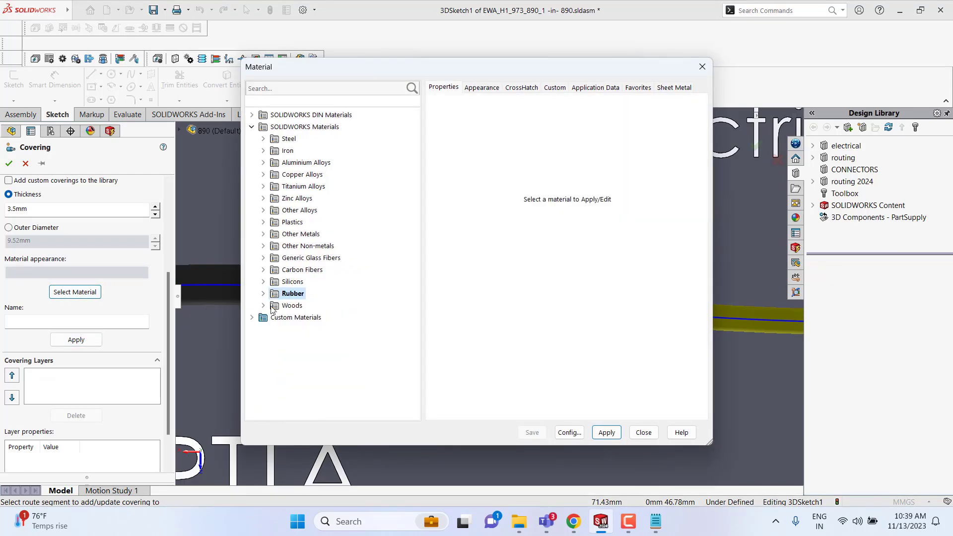
pyautogui.click(264, 305)
pyautogui.click(301, 317)
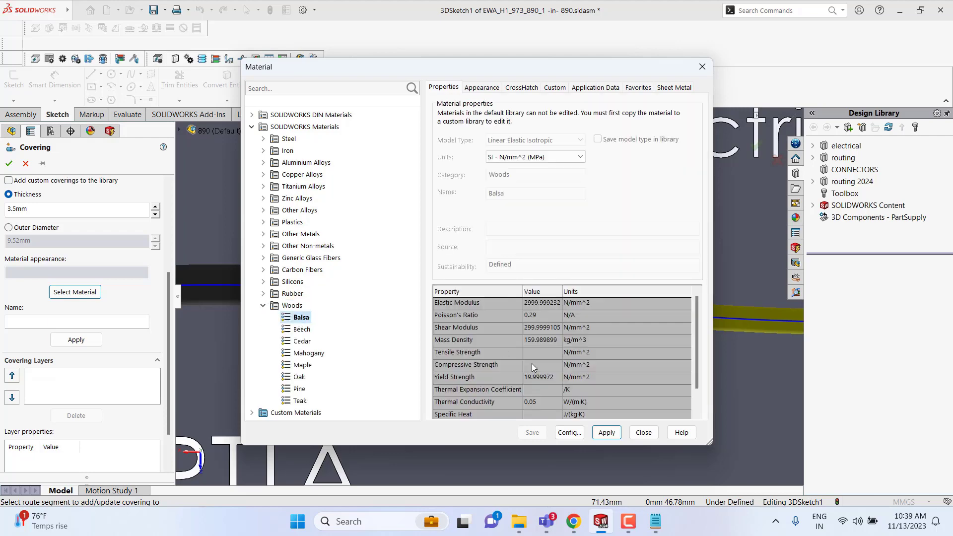
pyautogui.click(644, 434)
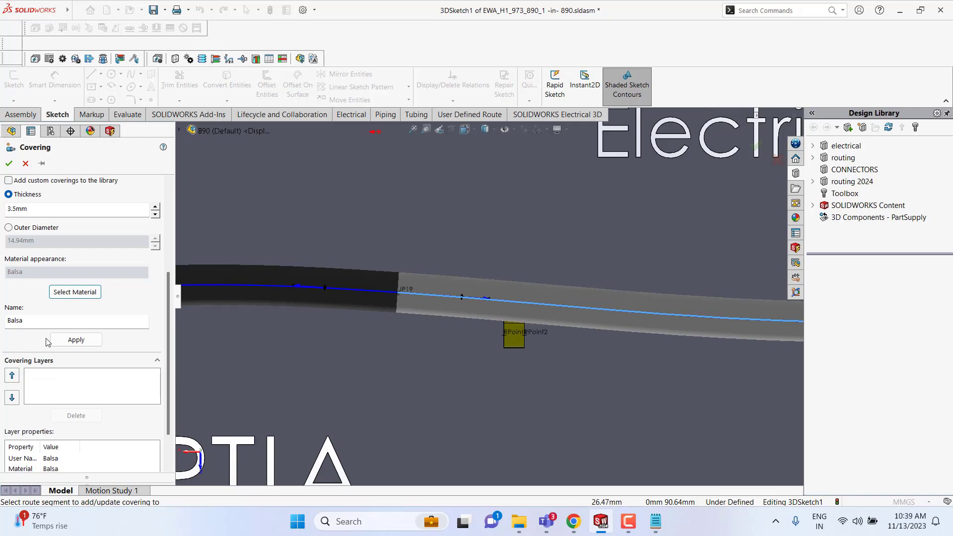
# Name the covering Balsa Loom, add it as a covering layer and accept it on the last segment
pyautogui.click(43, 322)
pyautogui.click(65, 341)
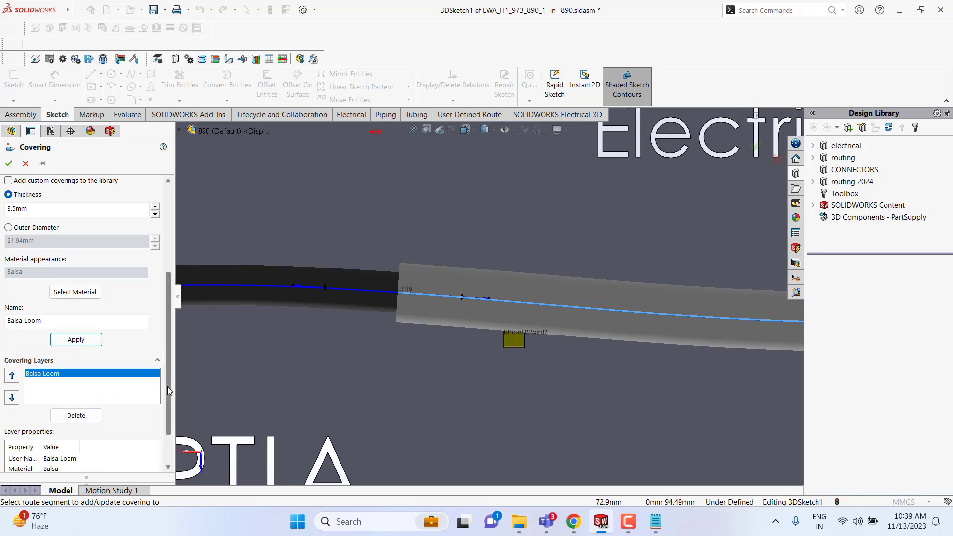
pyautogui.moveTo(168, 387); pyautogui.dragTo(168, 434)
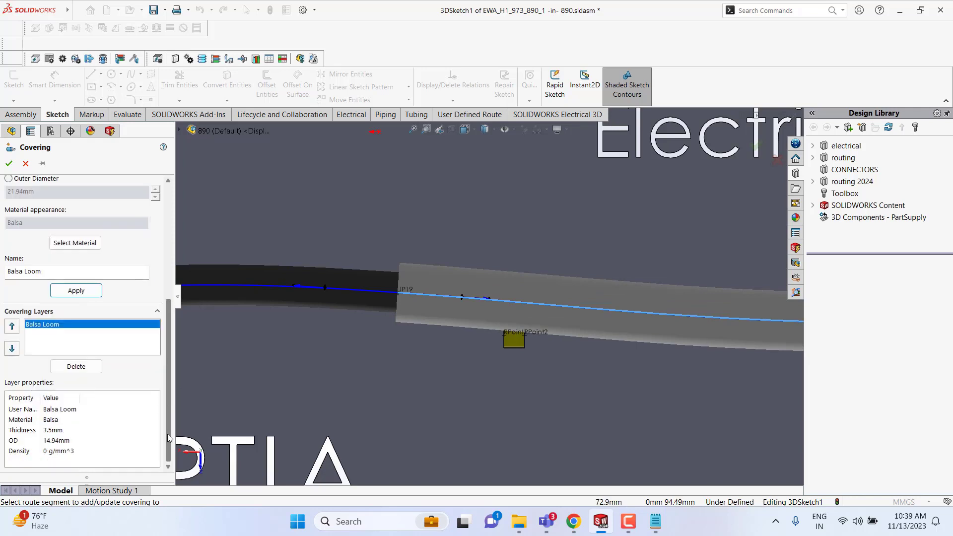
pyautogui.click(9, 164)
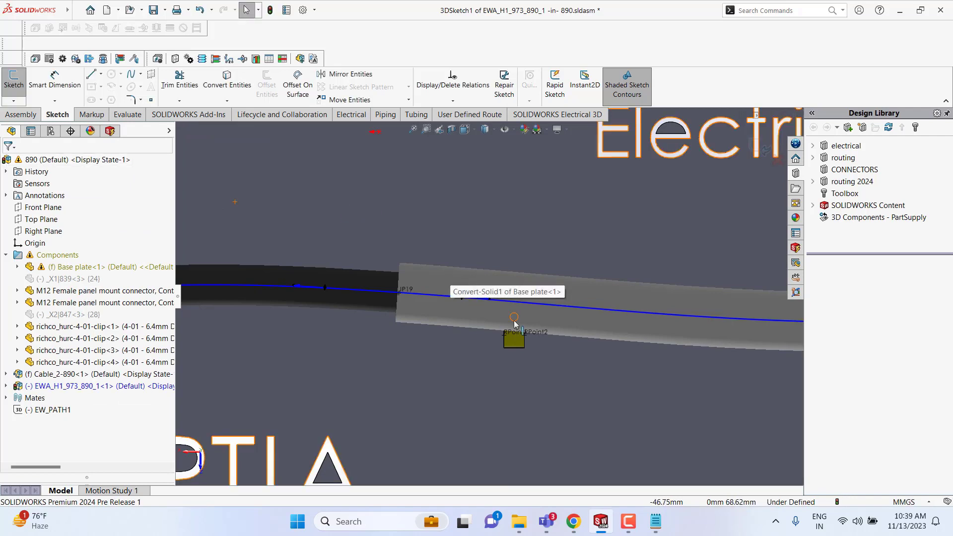
# Exit the route sketch, dismiss the rebuild report and examine the covering layers where the middle and last segments meet
pyautogui.click(759, 149)
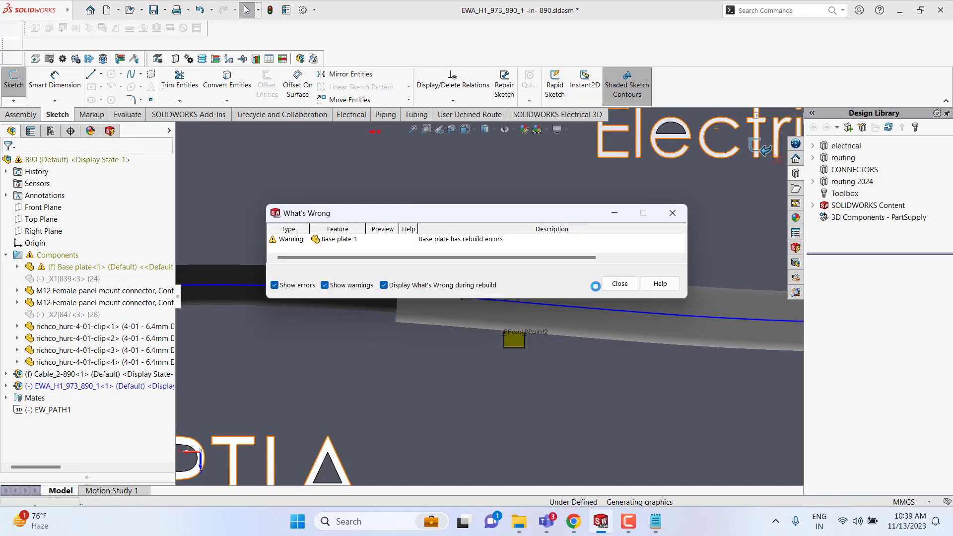
pyautogui.click(616, 284)
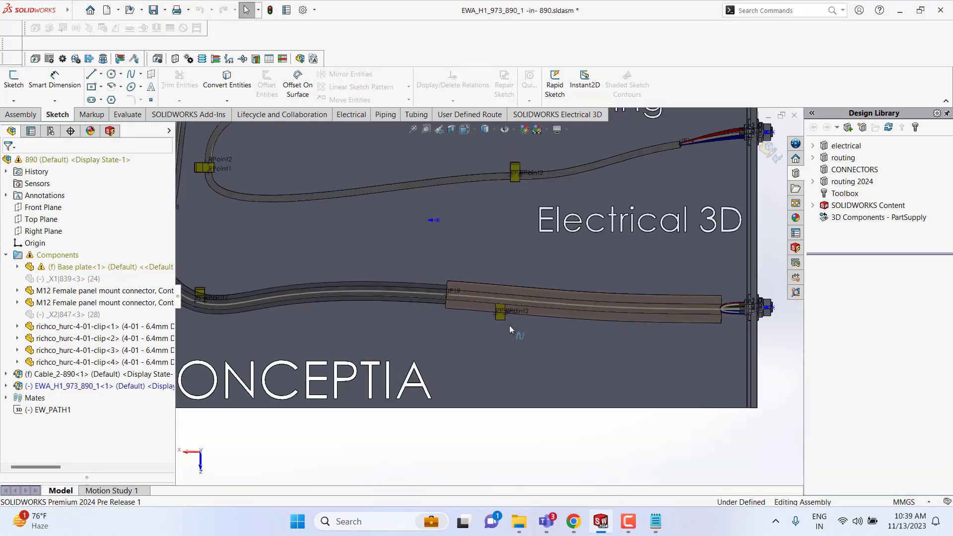
pyautogui.scroll(3, 454, 329)
pyautogui.scroll(-10, 451, 296)
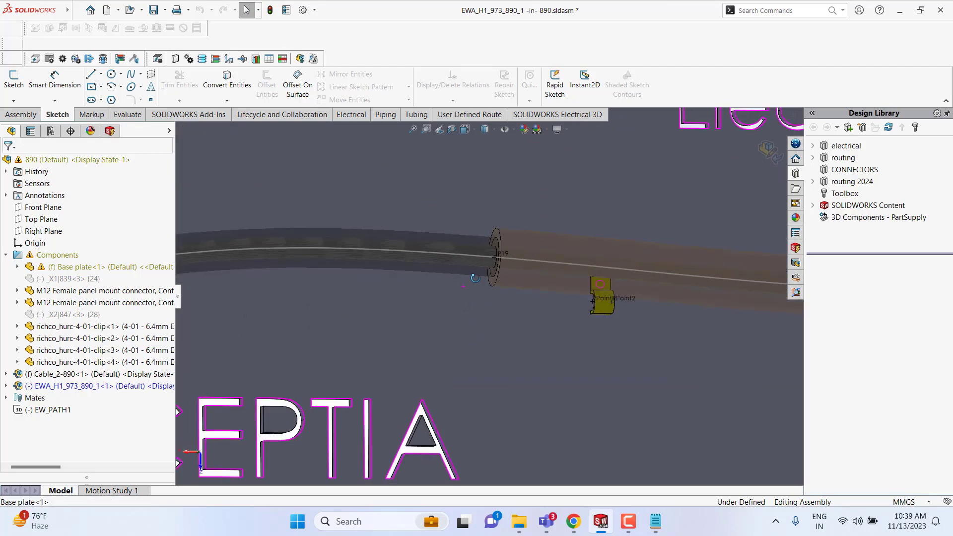
pyautogui.scroll(-8, 476, 278)
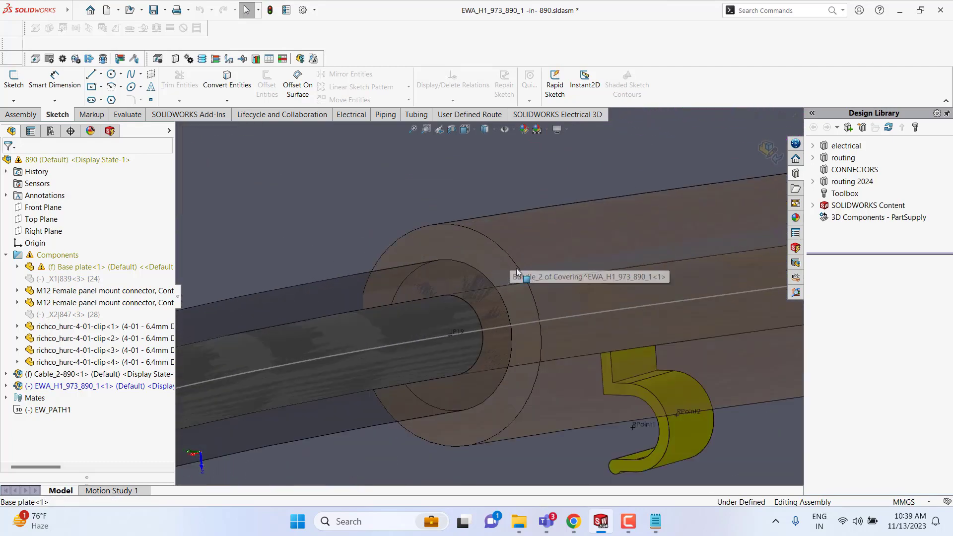
pyautogui.scroll(5, 464, 344)
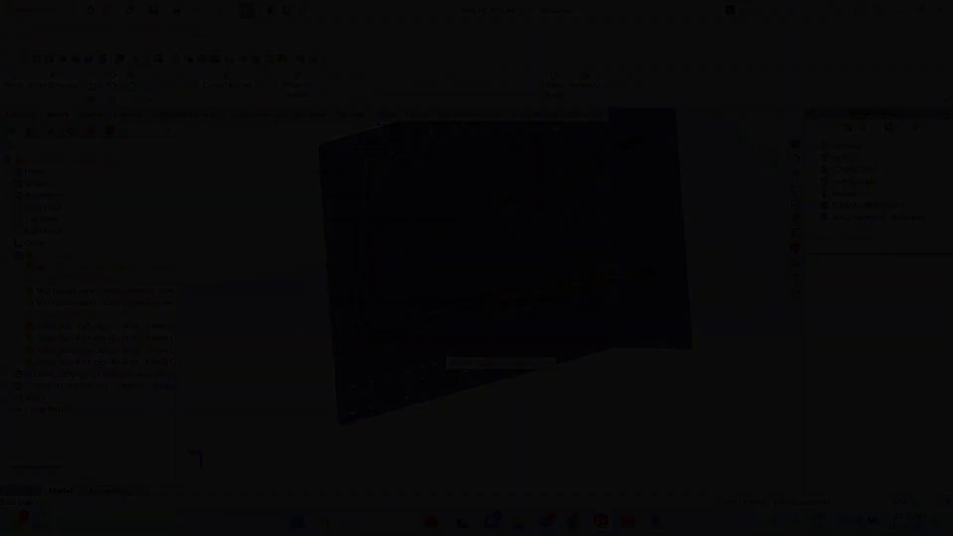